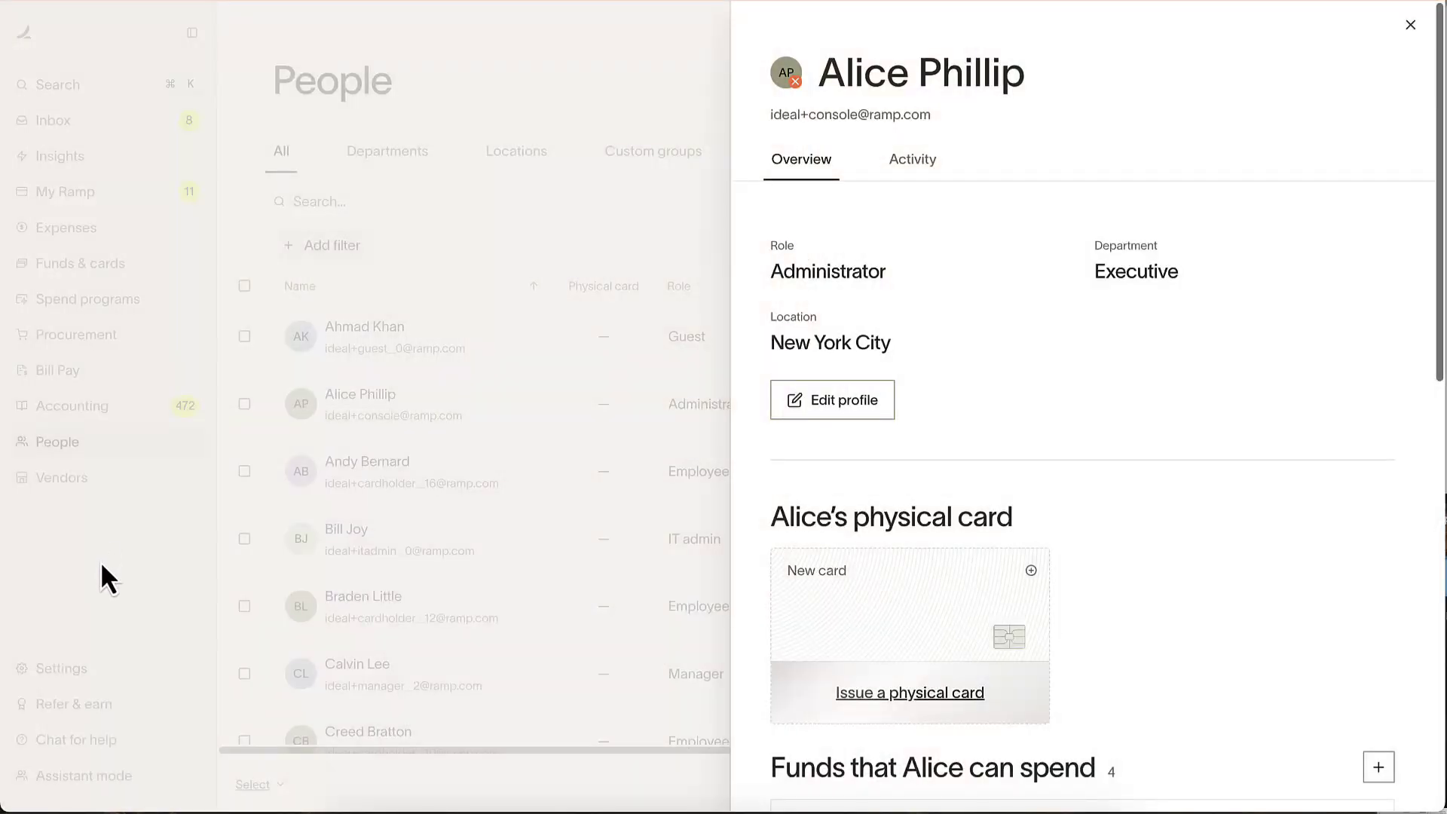
{"action": "left_click", "coordinate": [94, 564]}
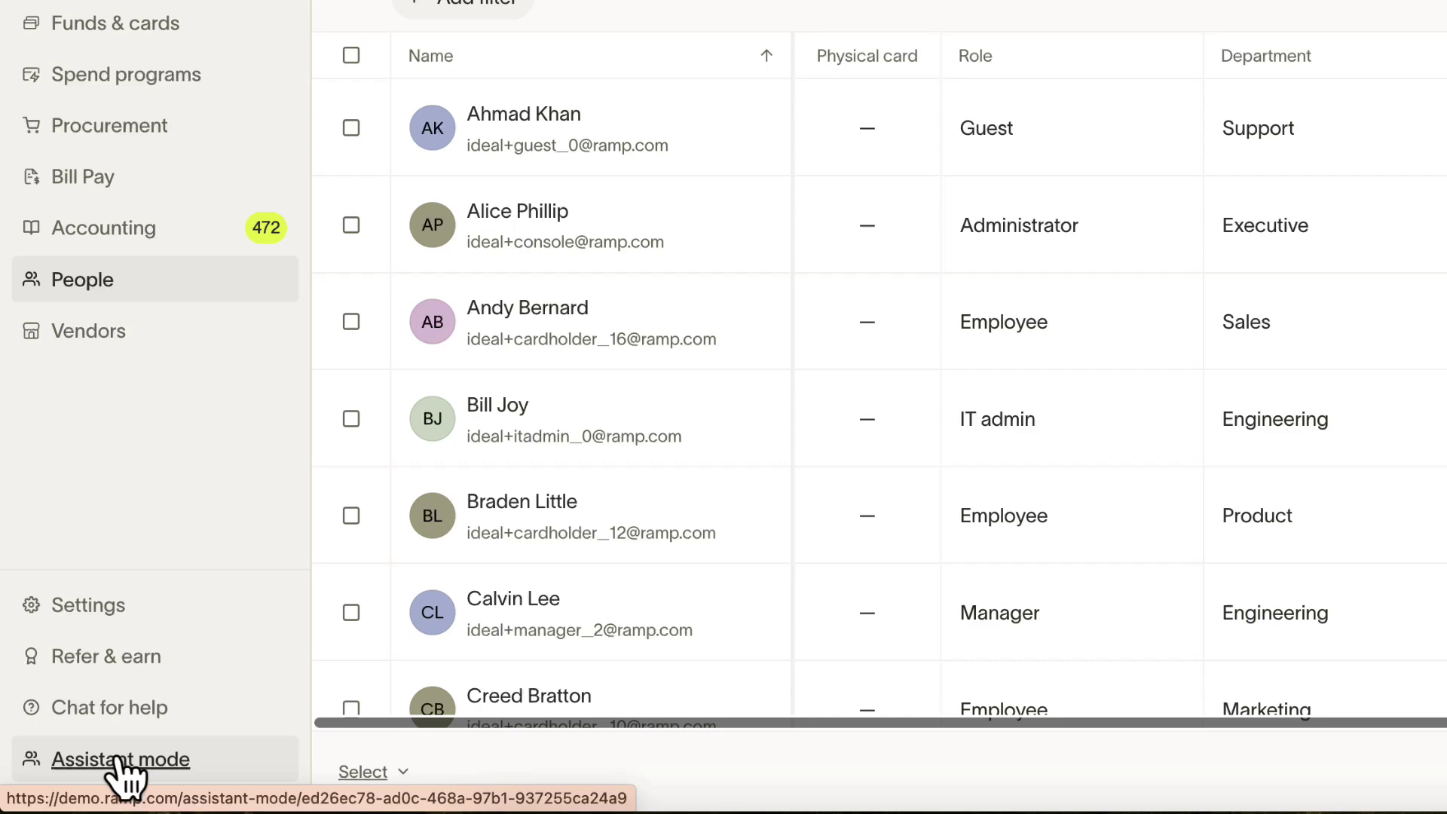
{"action": "left_click", "coordinate": [123, 760]}
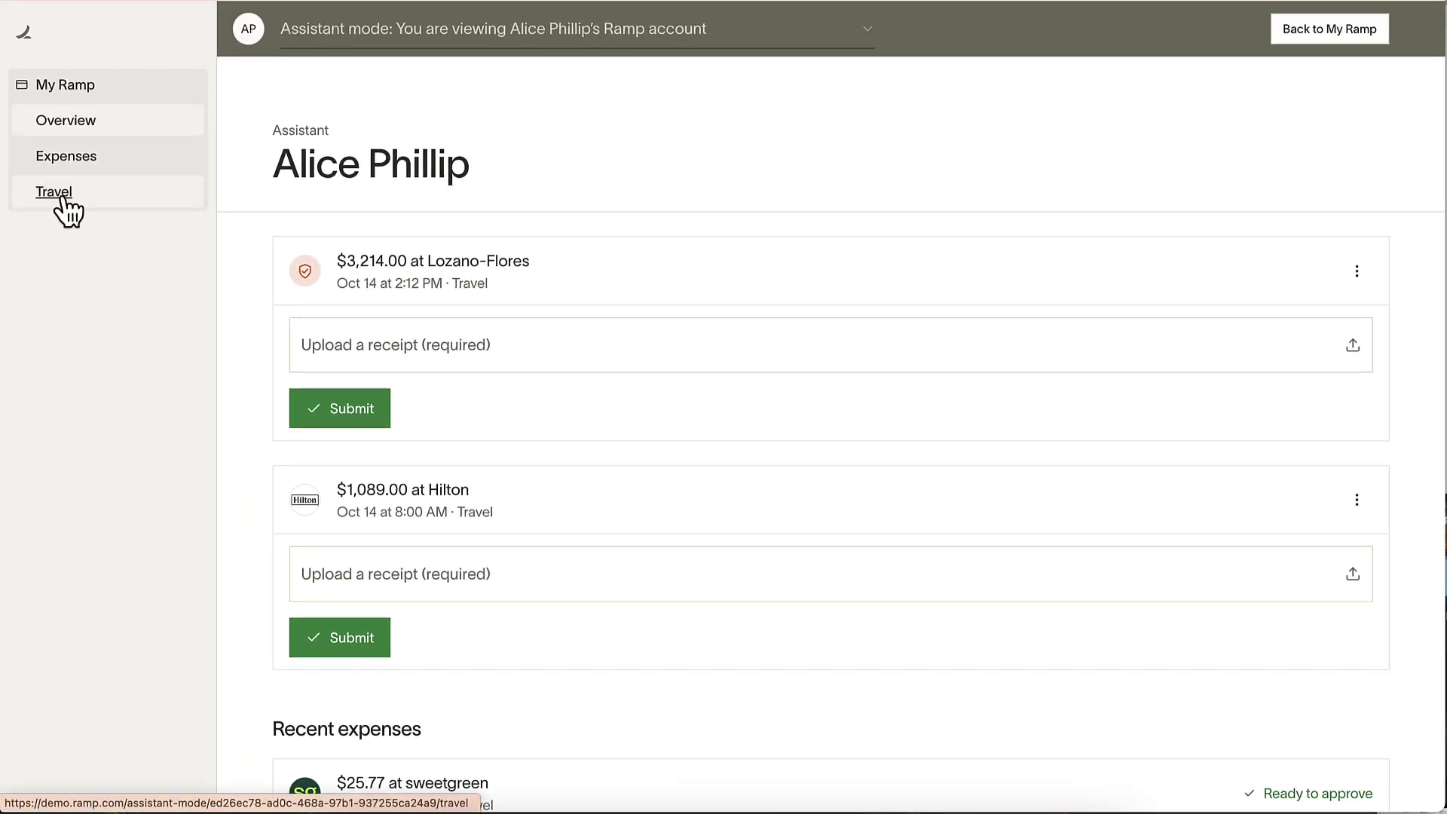
{"action": "left_click", "coordinate": [54, 192]}
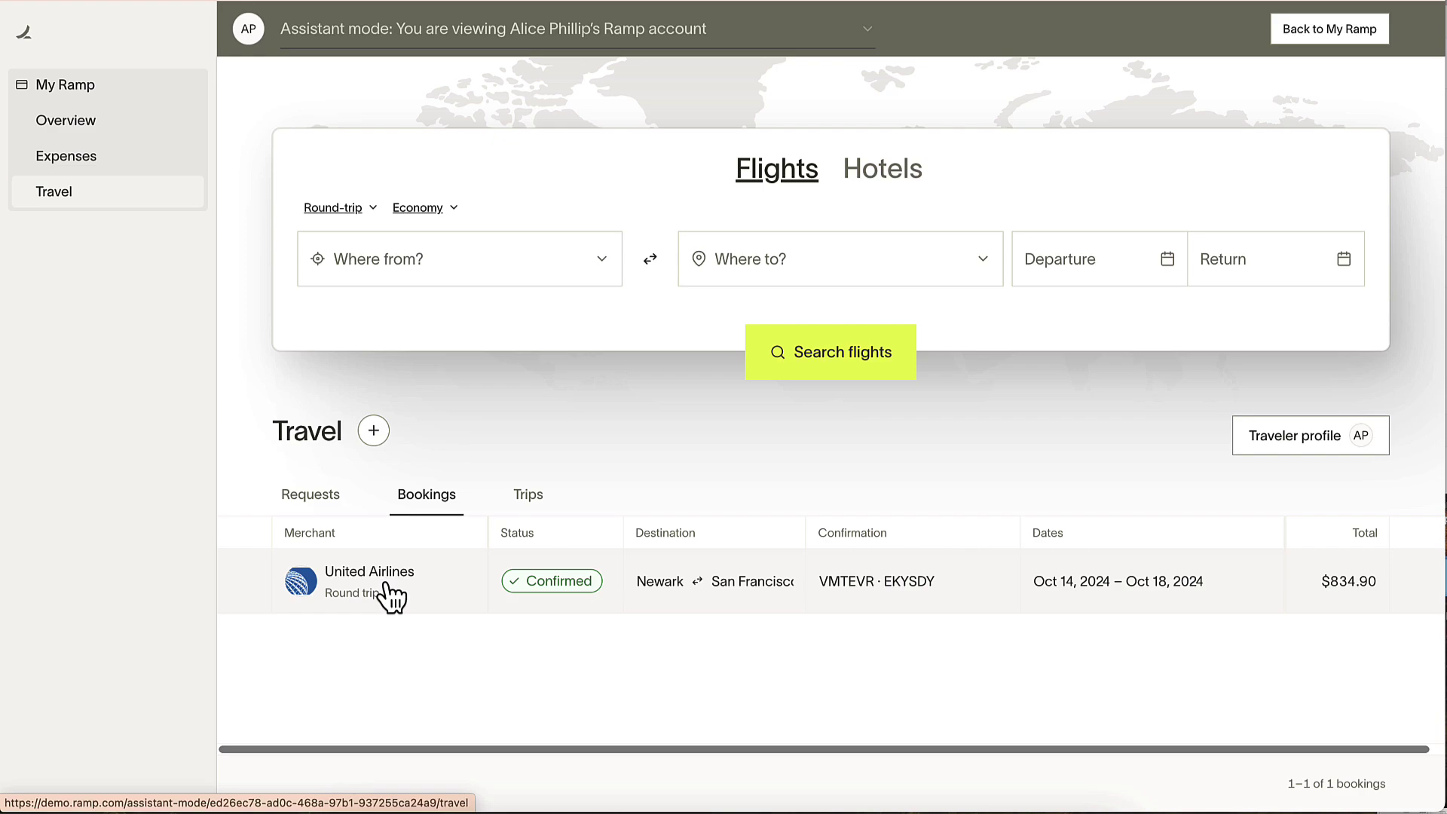
{"action": "left_click", "coordinate": [393, 595]}
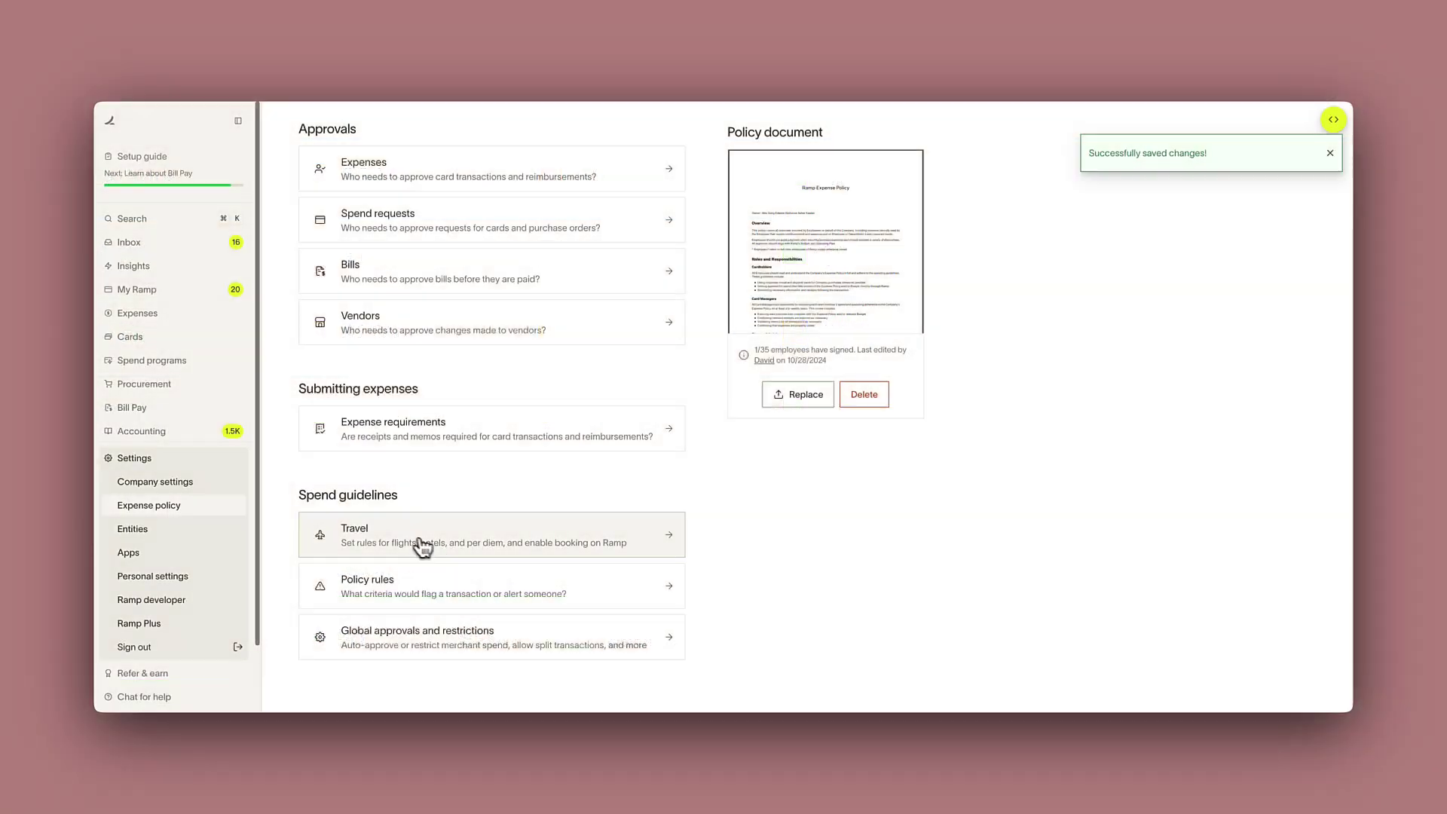
Enable per diem tracking in the travel policy with a $200 default and GSA rates plus 15%, then save
{"action": "left_click", "coordinate": [423, 547]}
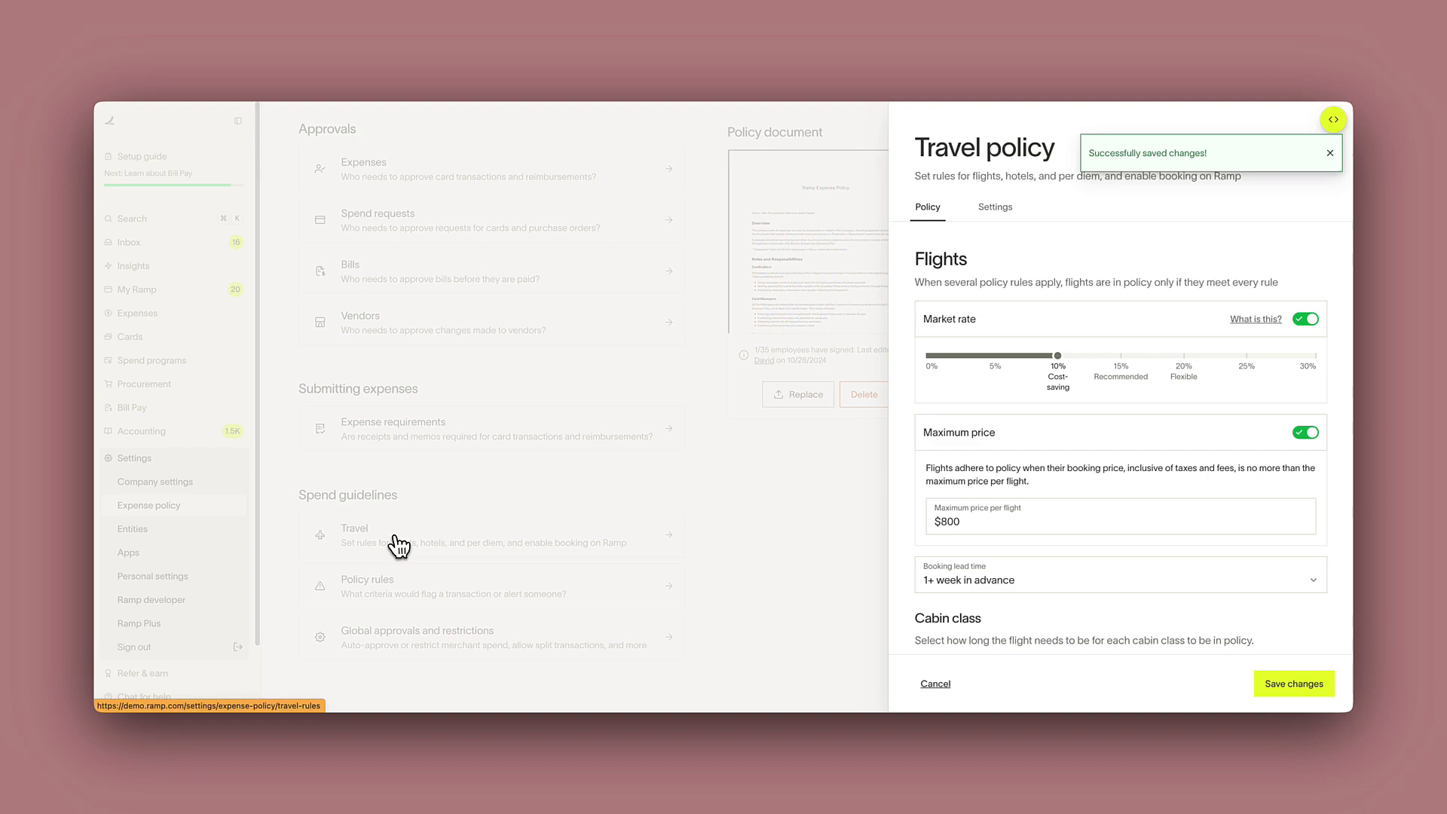
{"action": "scroll", "coordinate": [1086, 476], "scroll_direction": "down", "scroll_amount": 5}
{"action": "scroll", "coordinate": [1086, 475], "scroll_direction": "down", "scroll_amount": 5}
{"action": "scroll", "coordinate": [1084, 476], "scroll_direction": "down", "scroll_amount": 3}
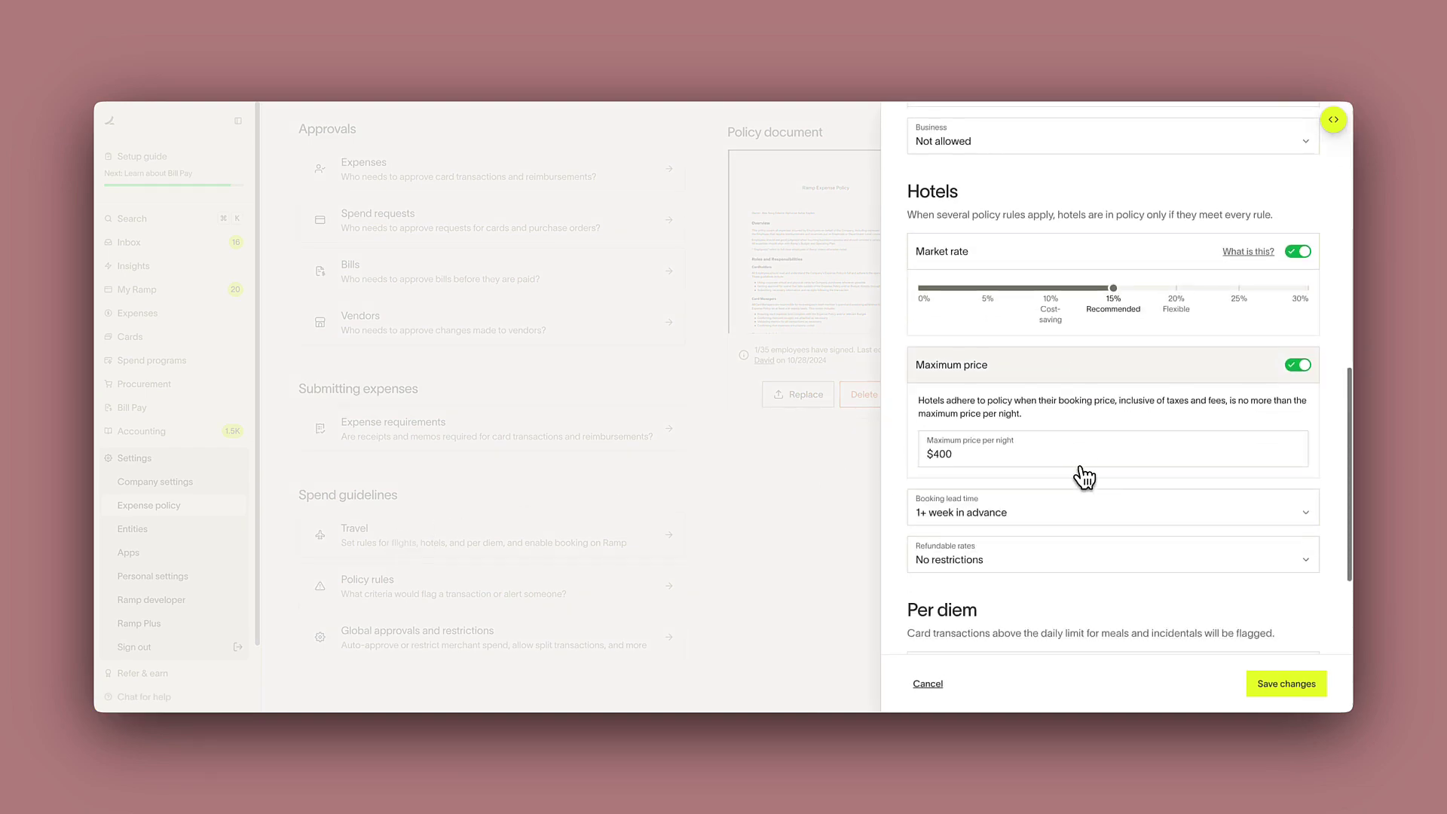
{"action": "scroll", "coordinate": [1083, 475], "scroll_direction": "down", "scroll_amount": 3}
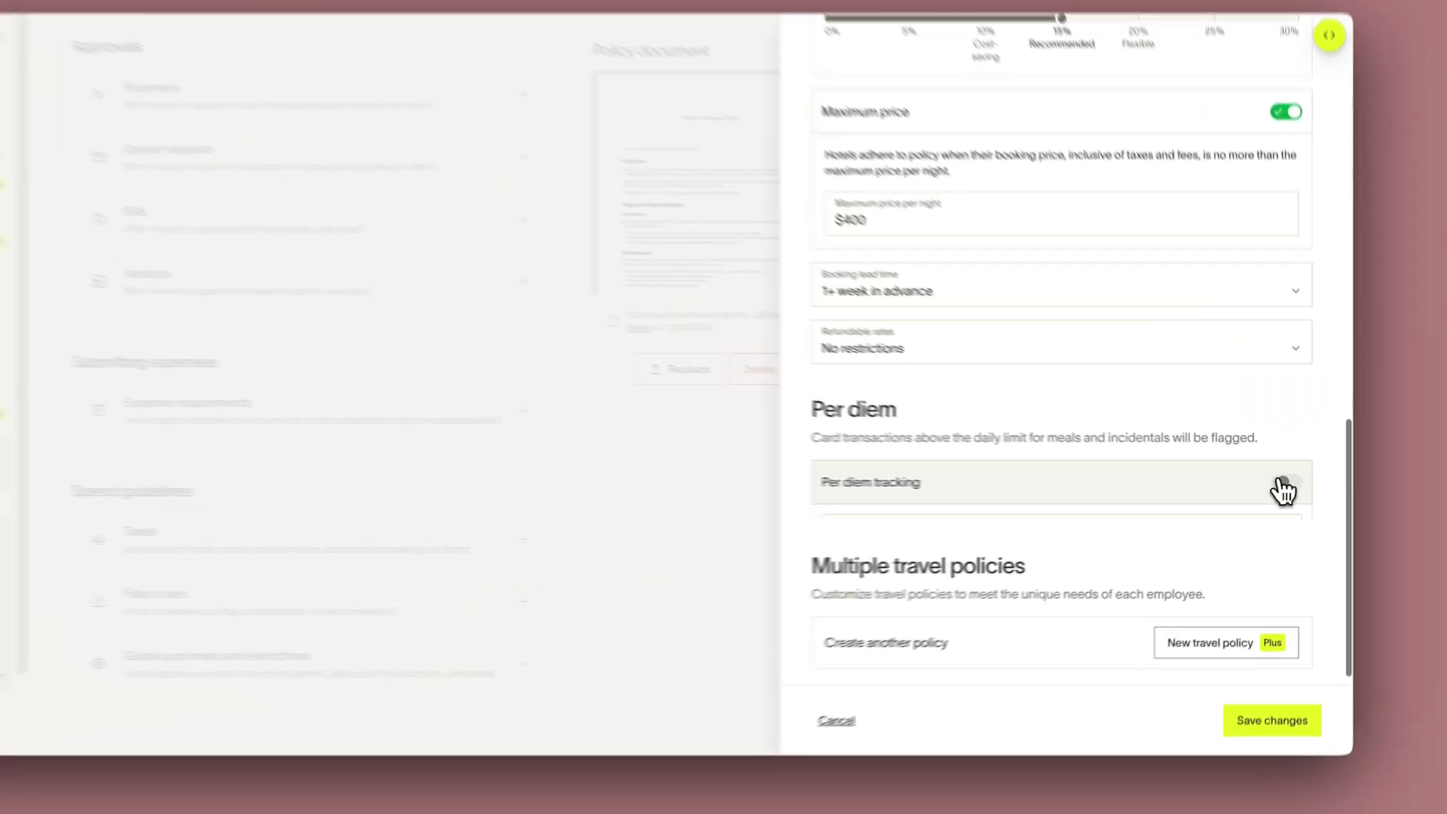
{"action": "left_click", "coordinate": [1291, 487]}
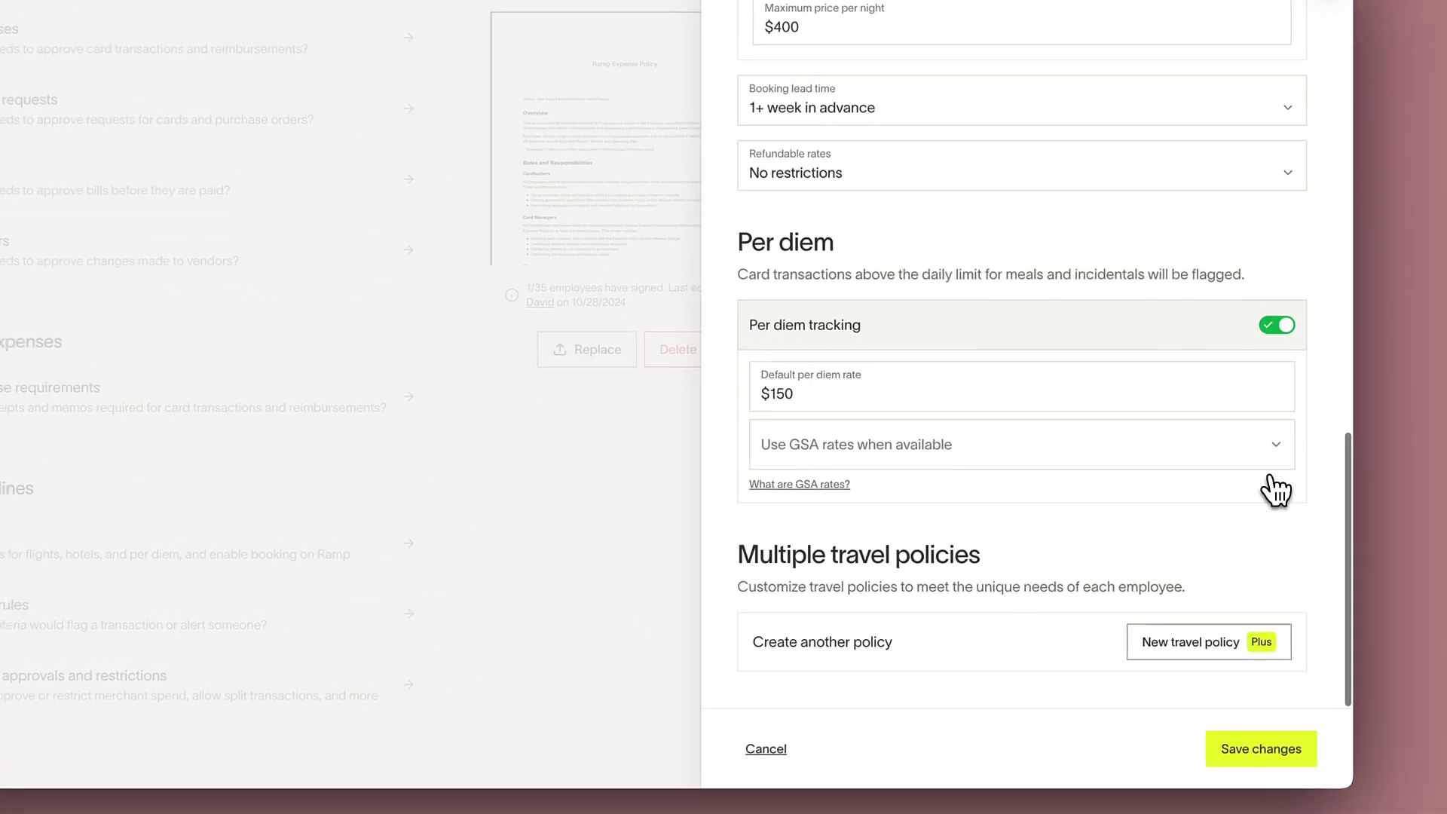
{"action": "left_click", "coordinate": [817, 498]}
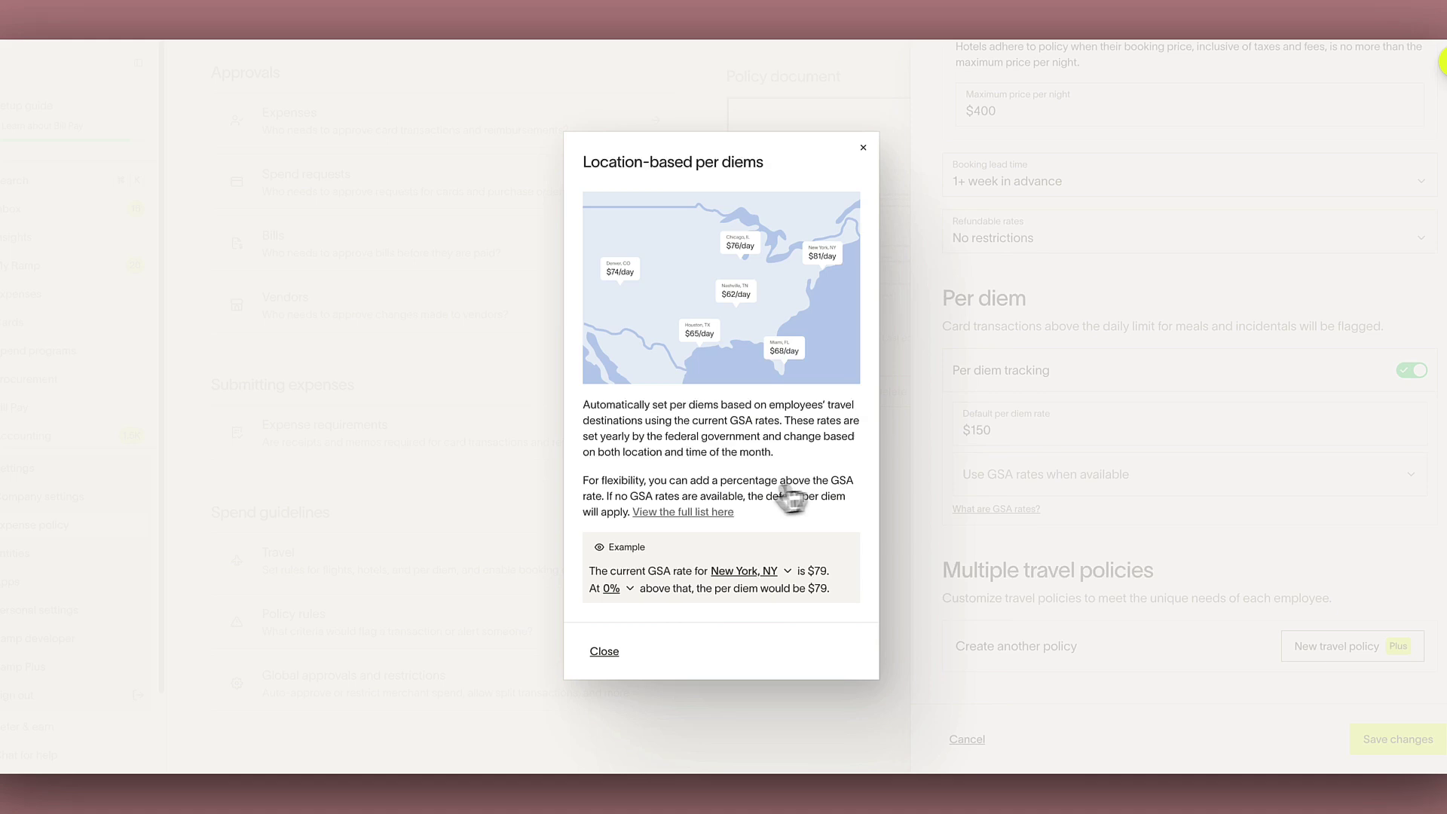
{"action": "left_click", "coordinate": [608, 654]}
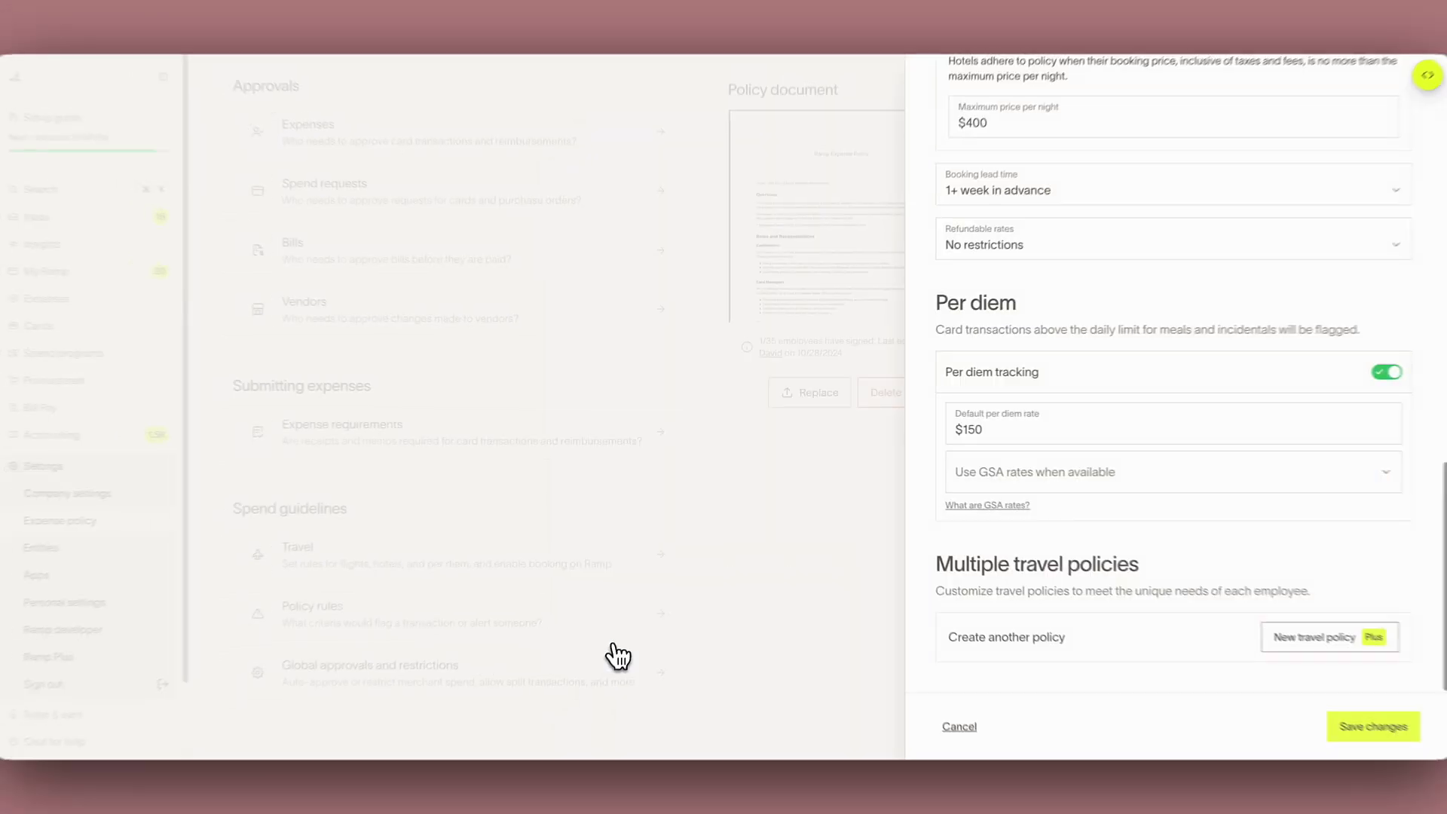
{"action": "double_click", "coordinate": [1148, 430]}
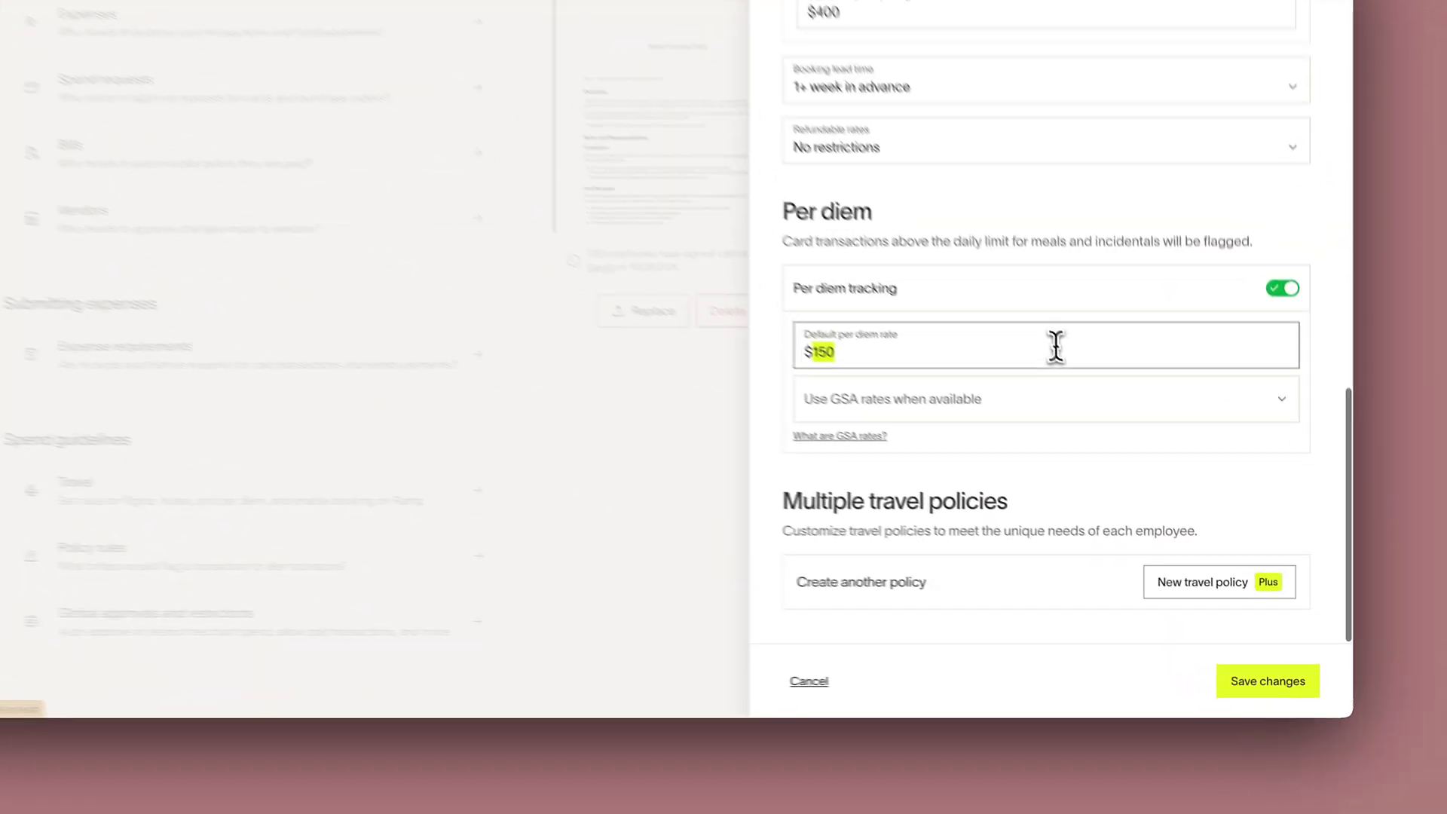
{"action": "type", "text": "200"}
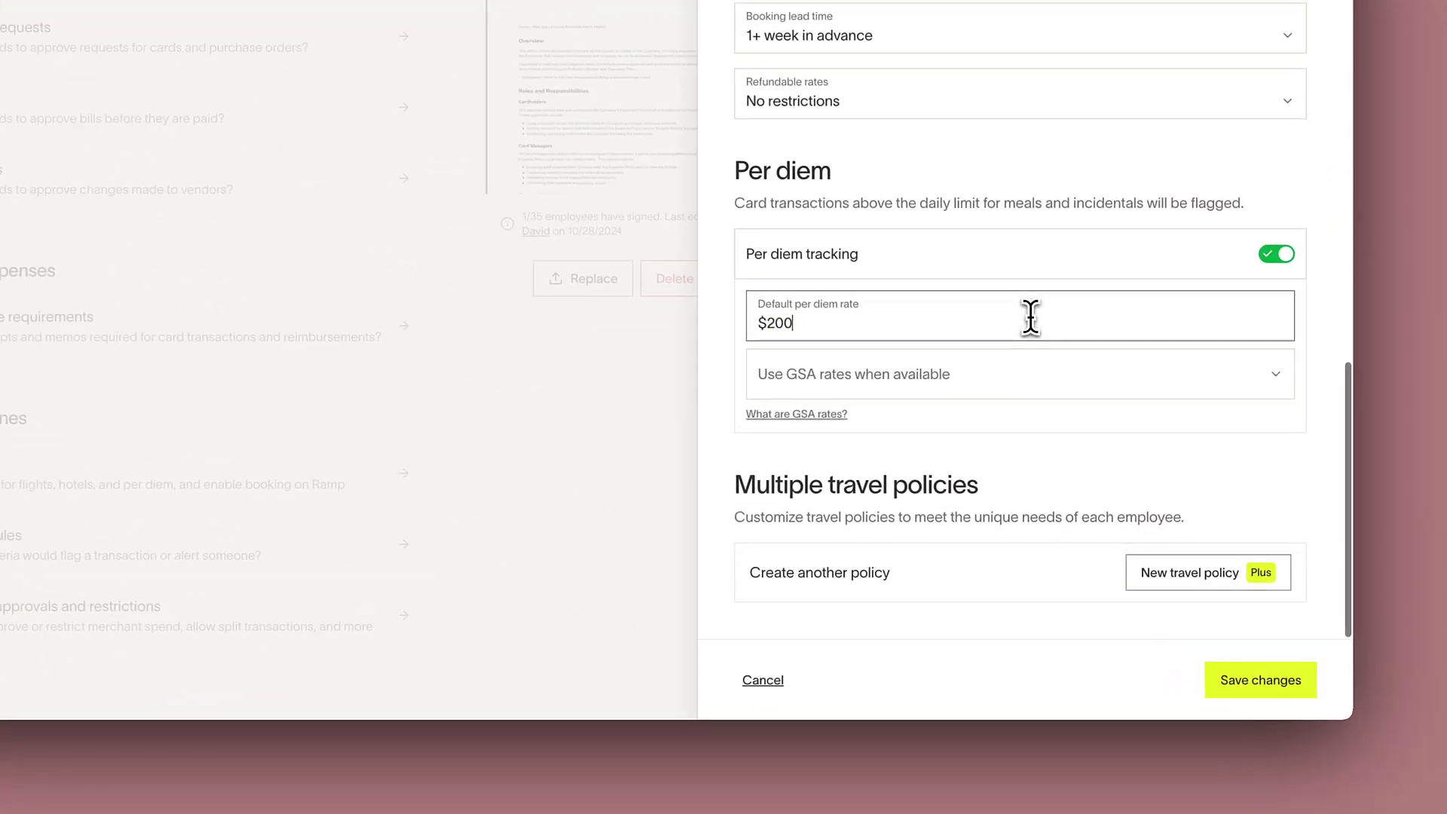
{"action": "left_click", "coordinate": [1046, 398]}
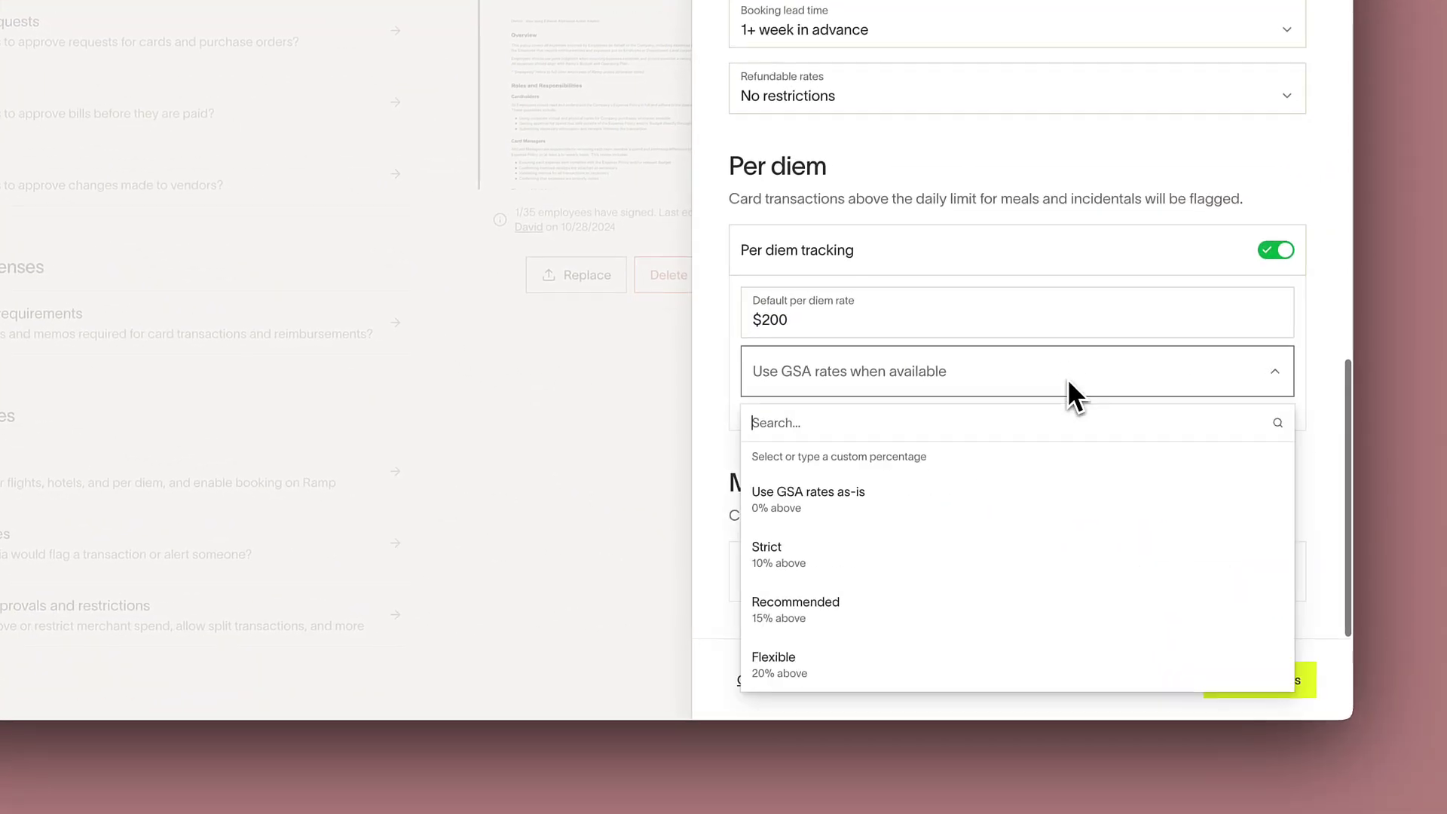
{"action": "left_click", "coordinate": [990, 611]}
{"action": "left_click", "coordinate": [1259, 680]}
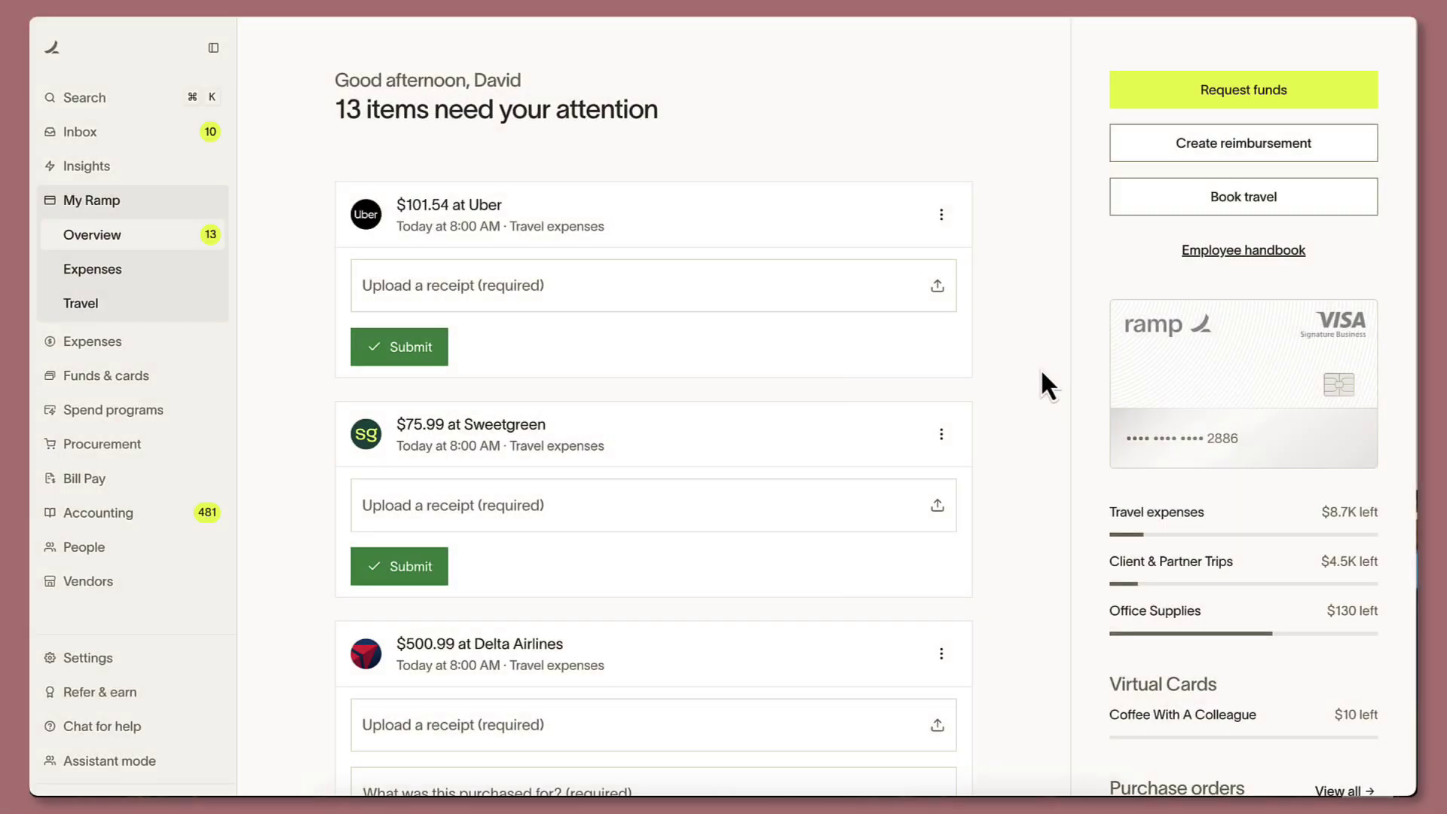
{"action": "scroll", "coordinate": [1041, 385], "scroll_direction": "down", "scroll_amount": 3}
{"action": "scroll", "coordinate": [1041, 385], "scroll_direction": "down", "scroll_amount": 3}
{"action": "scroll", "coordinate": [1040, 385], "scroll_direction": "down", "scroll_amount": 3}
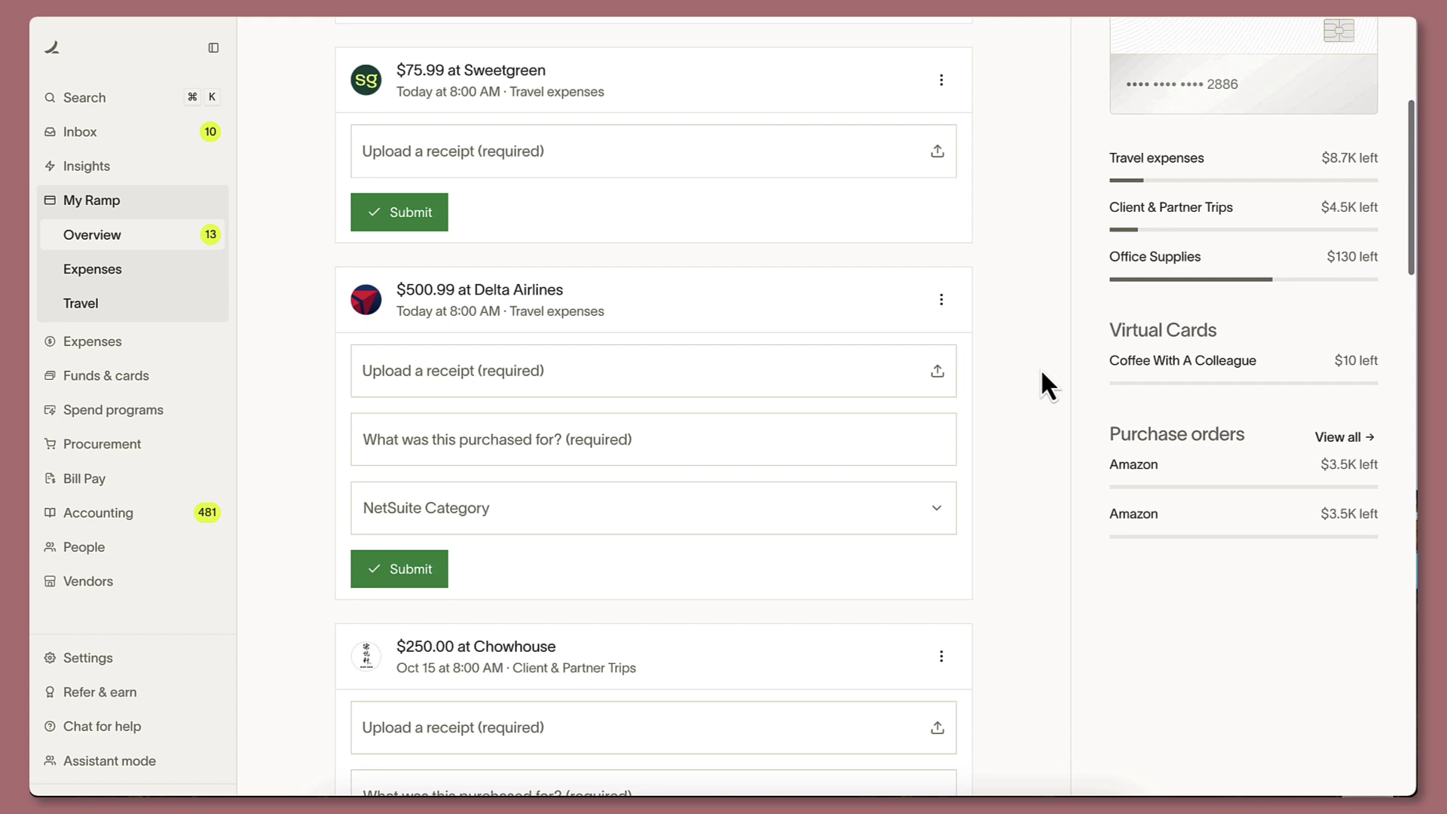
{"action": "scroll", "coordinate": [1041, 385], "scroll_direction": "down", "scroll_amount": 3}
{"action": "scroll", "coordinate": [1041, 385], "scroll_direction": "up", "scroll_amount": 5}
{"action": "scroll", "coordinate": [1041, 384], "scroll_direction": "up", "scroll_amount": 5}
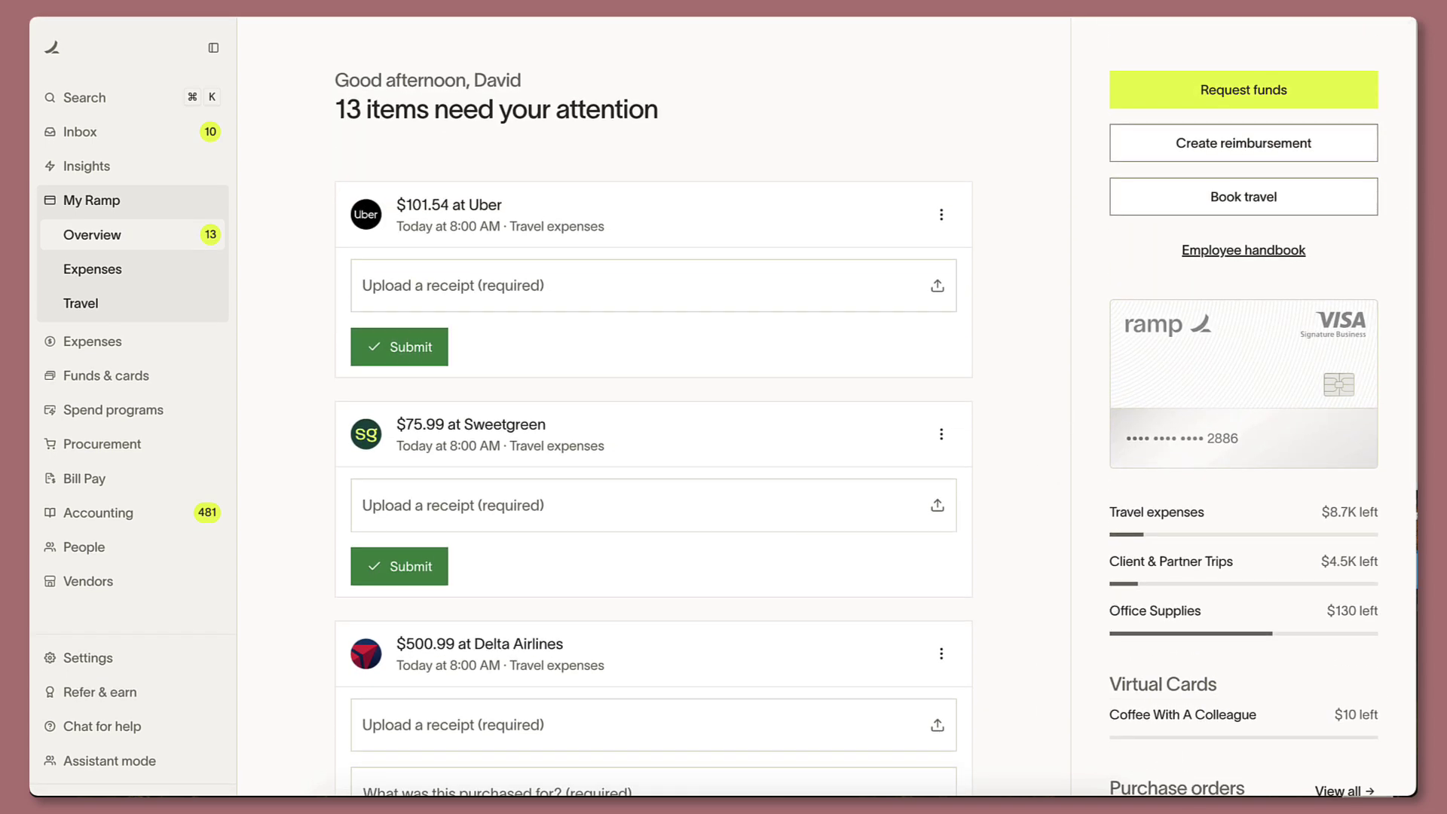
Drop several receipt files onto the homepage so they auto-match to expenses
{"action": "left_click_drag", "start_coordinate": [1312, 724], "coordinate": [1300, 507]}
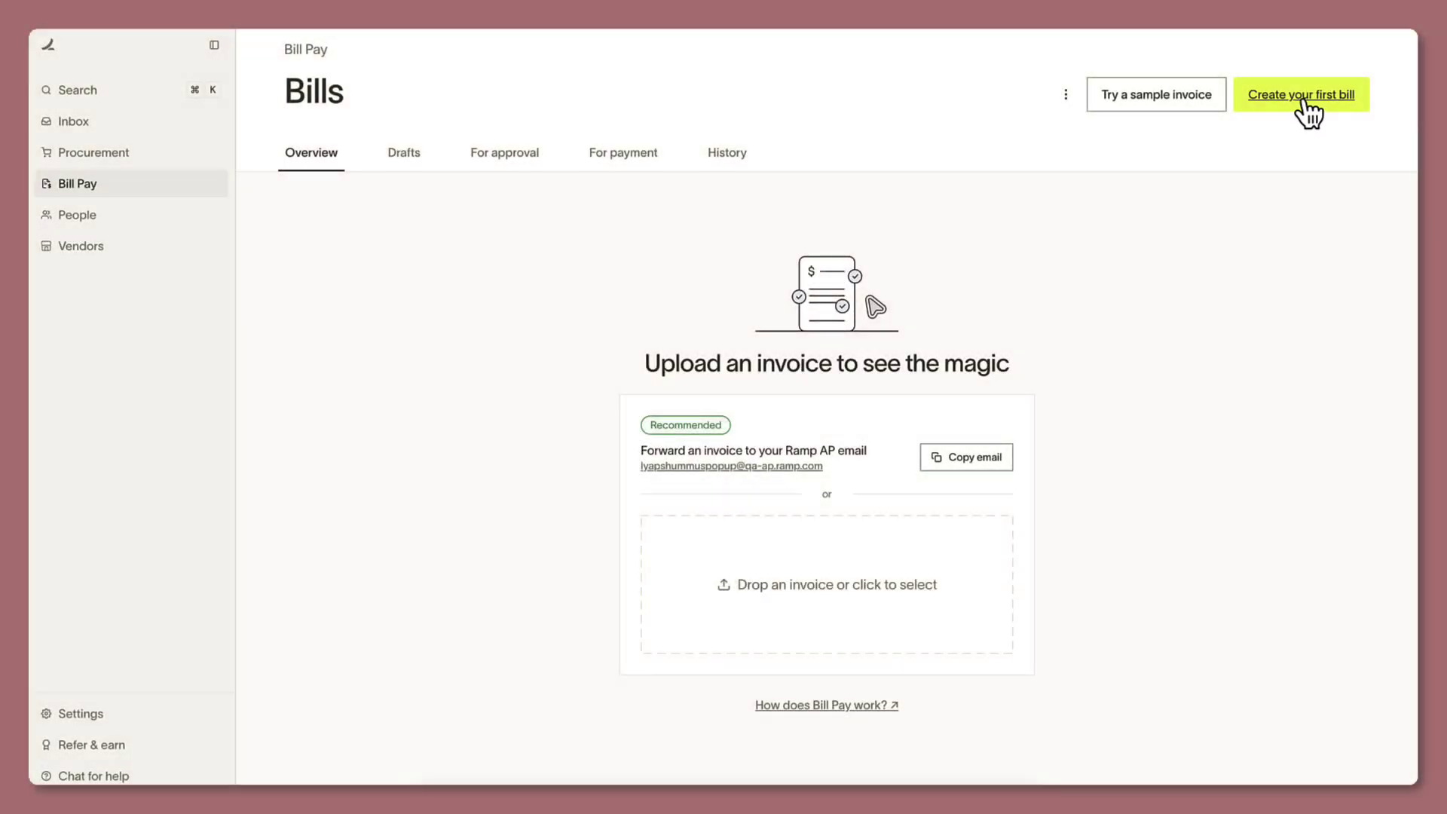
Import the bill spreadsheet from the ⋮ menu as drafts for Amazon, 3M and Bala
{"action": "left_click", "coordinate": [1303, 95]}
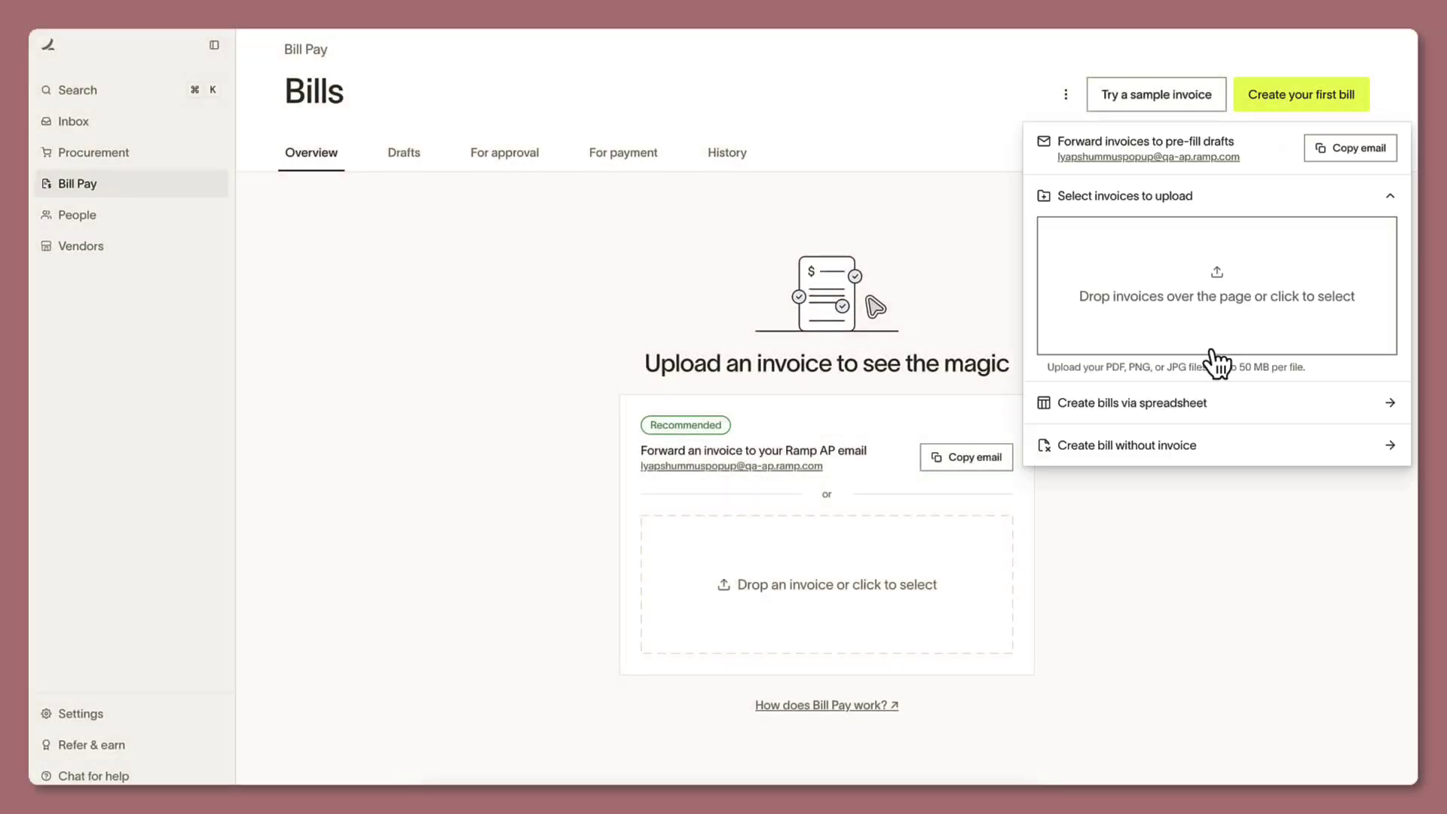
{"action": "left_click", "coordinate": [1193, 408]}
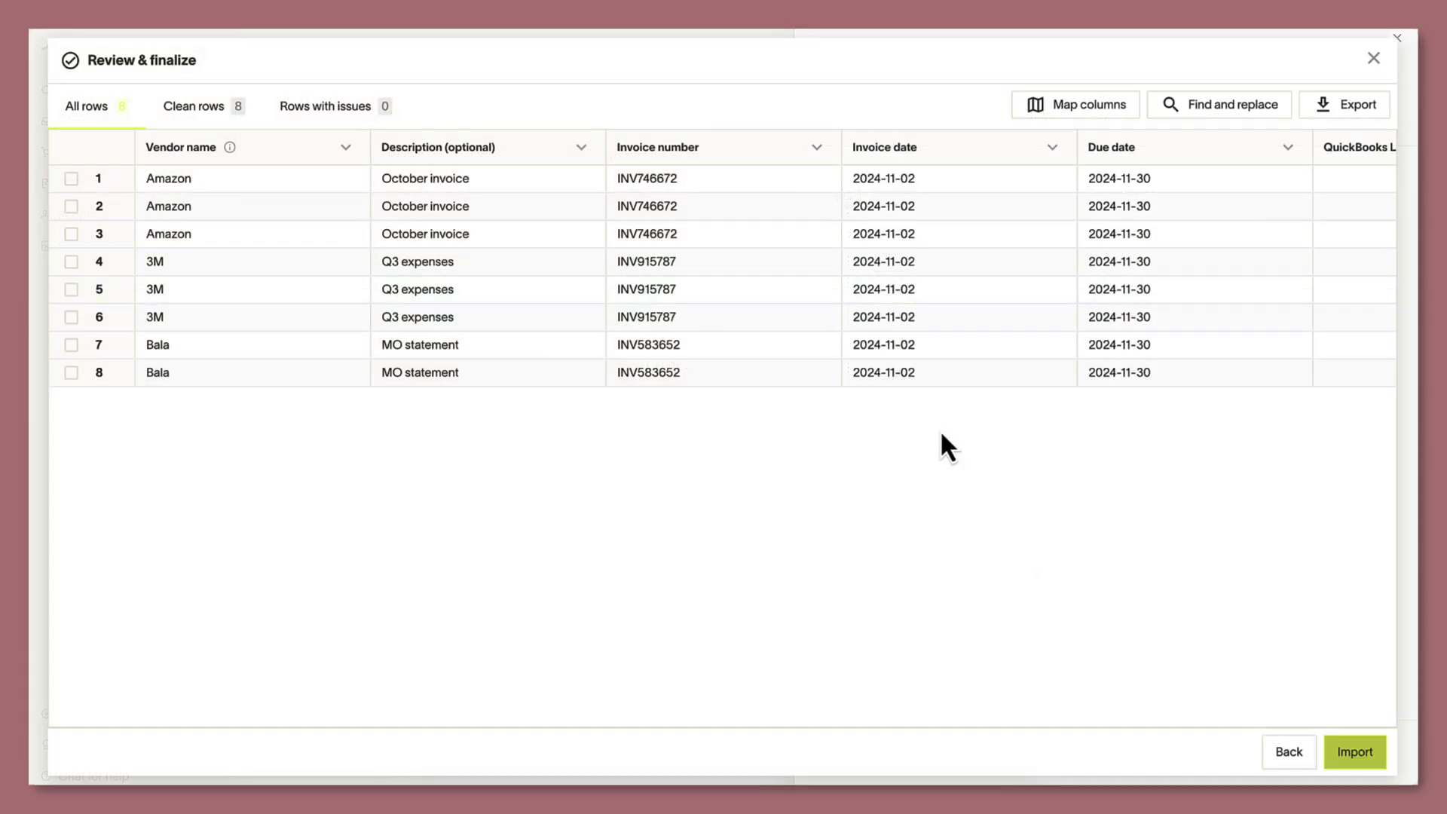
{"action": "scroll", "coordinate": [941, 428], "scroll_direction": "right", "scroll_amount": 3}
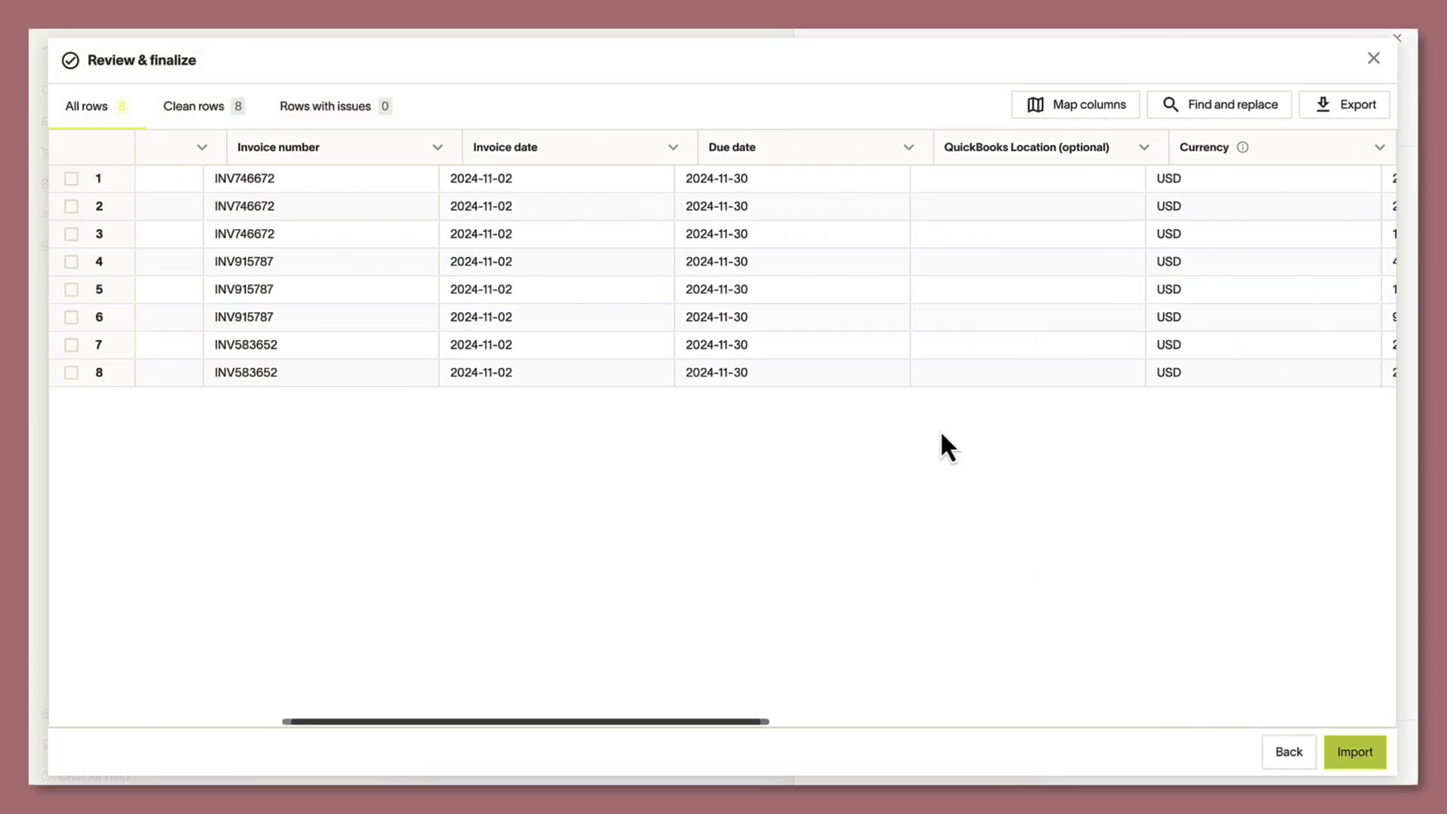
{"action": "scroll", "coordinate": [939, 428], "scroll_direction": "right", "scroll_amount": 3}
{"action": "scroll", "coordinate": [939, 429], "scroll_direction": "right", "scroll_amount": 3}
{"action": "scroll", "coordinate": [940, 428], "scroll_direction": "right", "scroll_amount": 2}
{"action": "scroll", "coordinate": [948, 447], "scroll_direction": "right", "scroll_amount": 4}
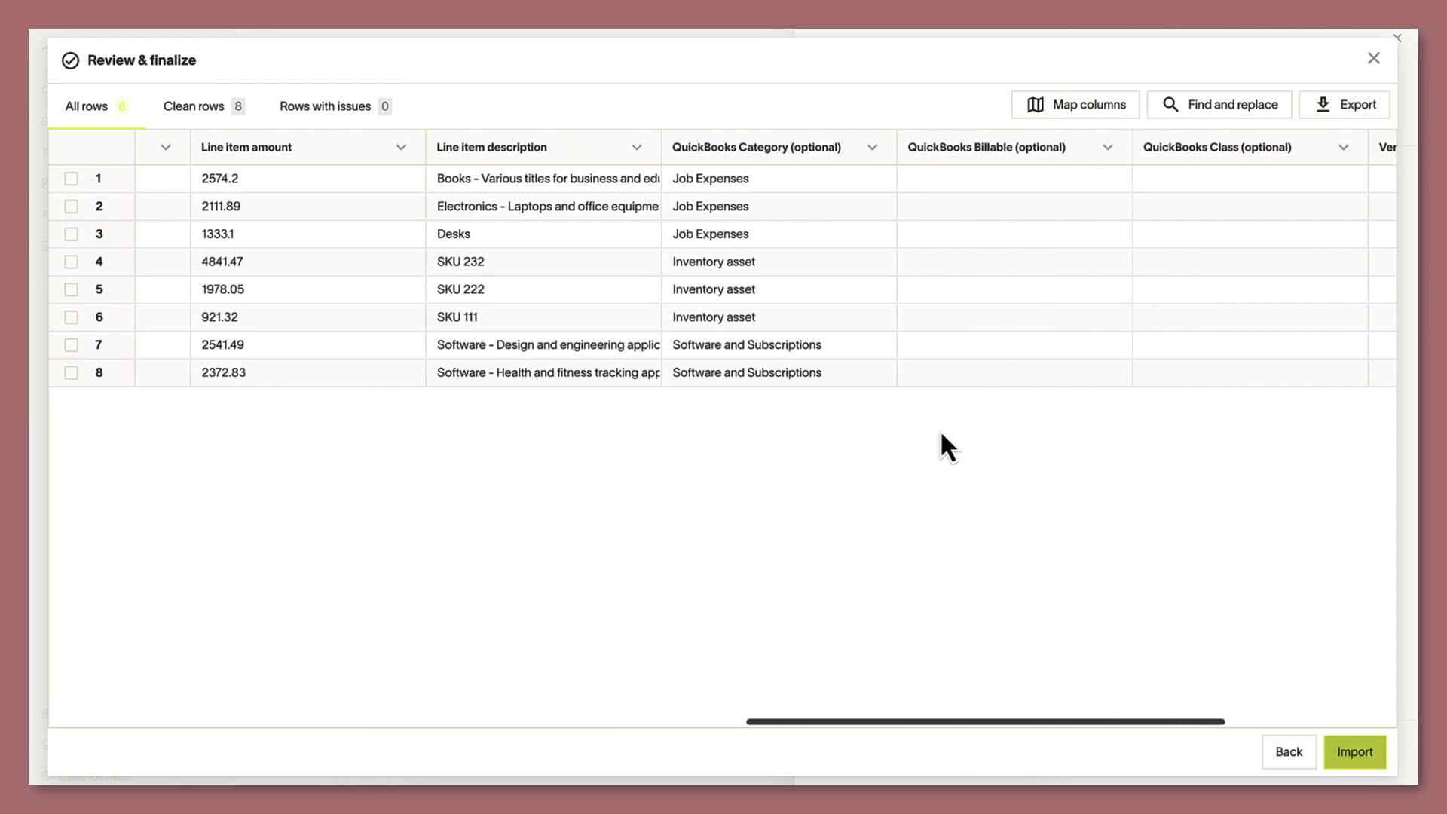
{"action": "left_click", "coordinate": [1356, 753]}
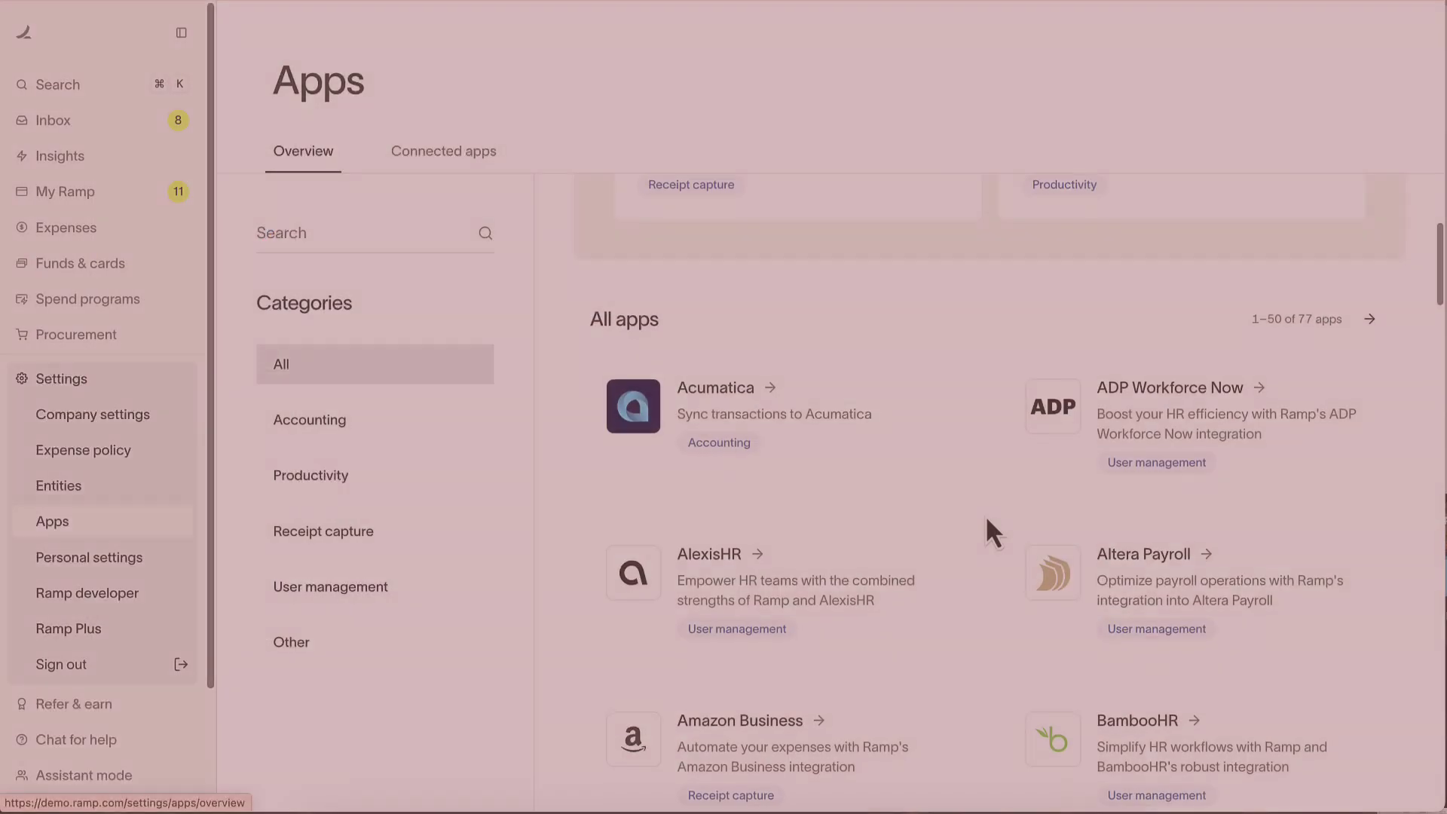
{"action": "scroll", "coordinate": [993, 532], "scroll_direction": "up", "scroll_amount": 3}
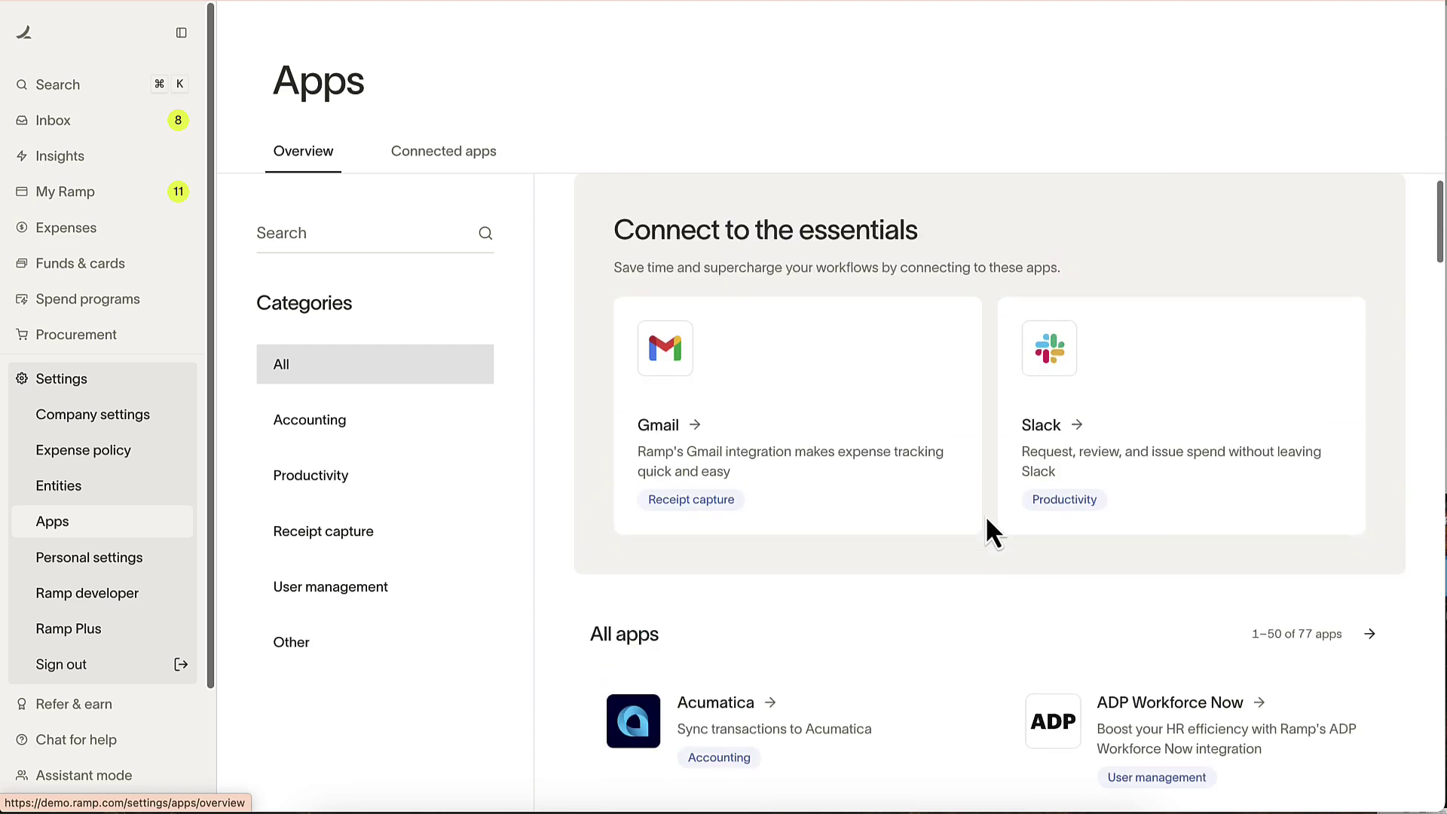
Open the Gmail card under Connect to the essentials in the App Center
{"action": "left_click", "coordinate": [702, 440]}
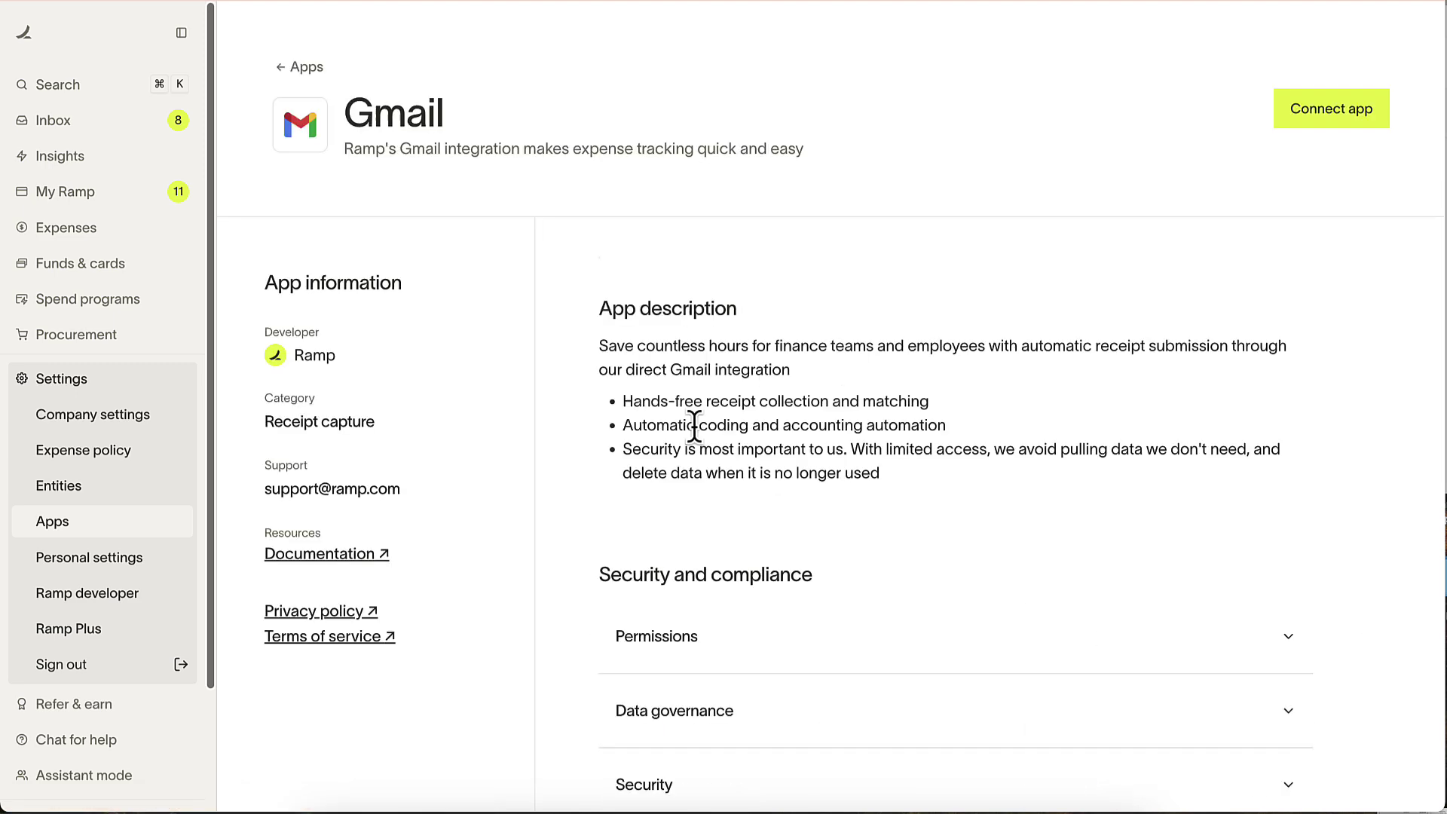